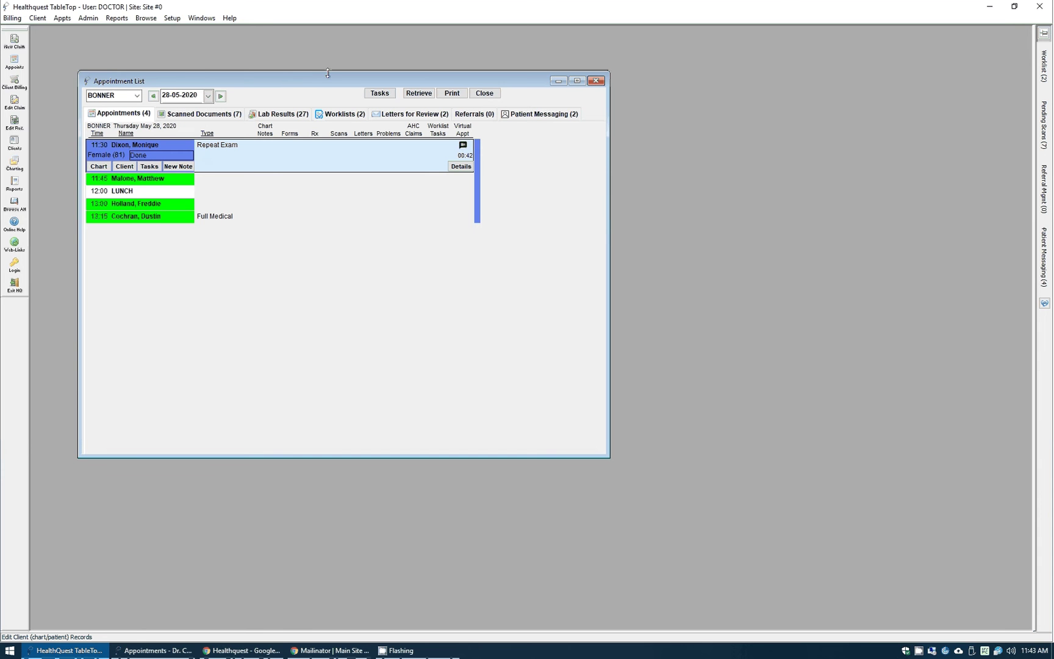
- Bring the weekly appointment schedule for Thursday 28-05-2020 to the front
left_click(158, 650)
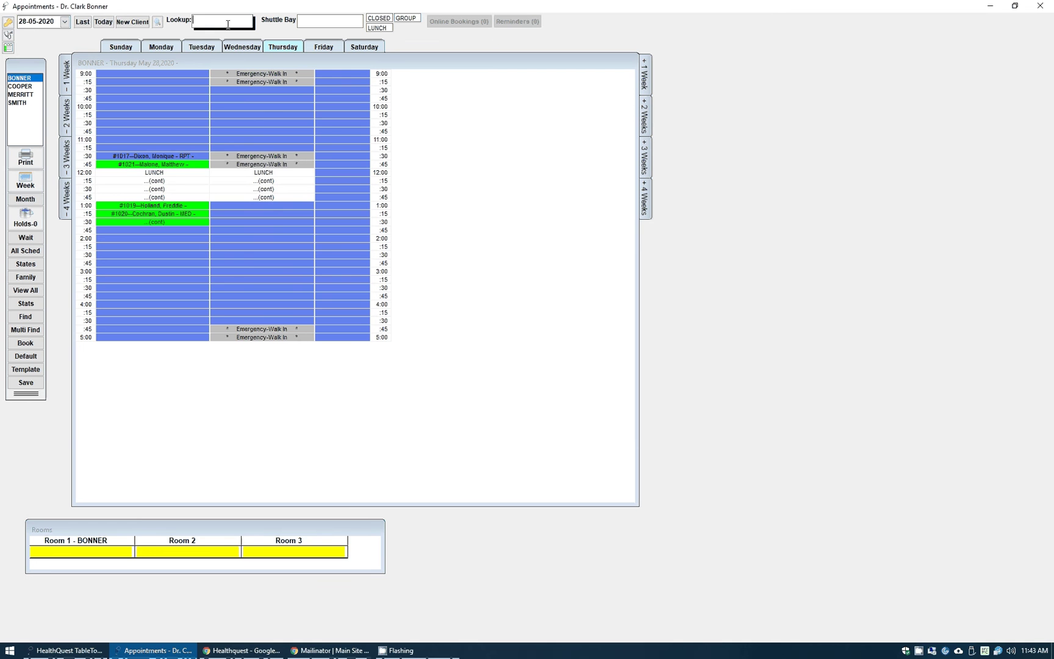
- Look up the patient by chart number, book them into Thursday 11:45, and mark it virtual
type("1018")
key("Return")
left_click_drag(330, 23, 283, 166)
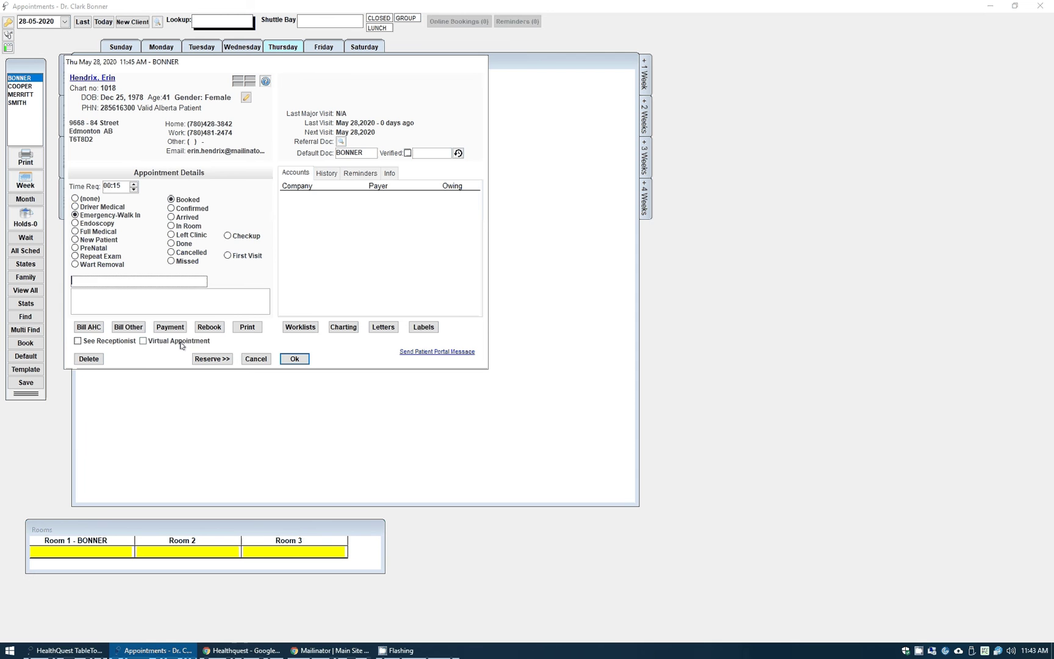
left_click(181, 345)
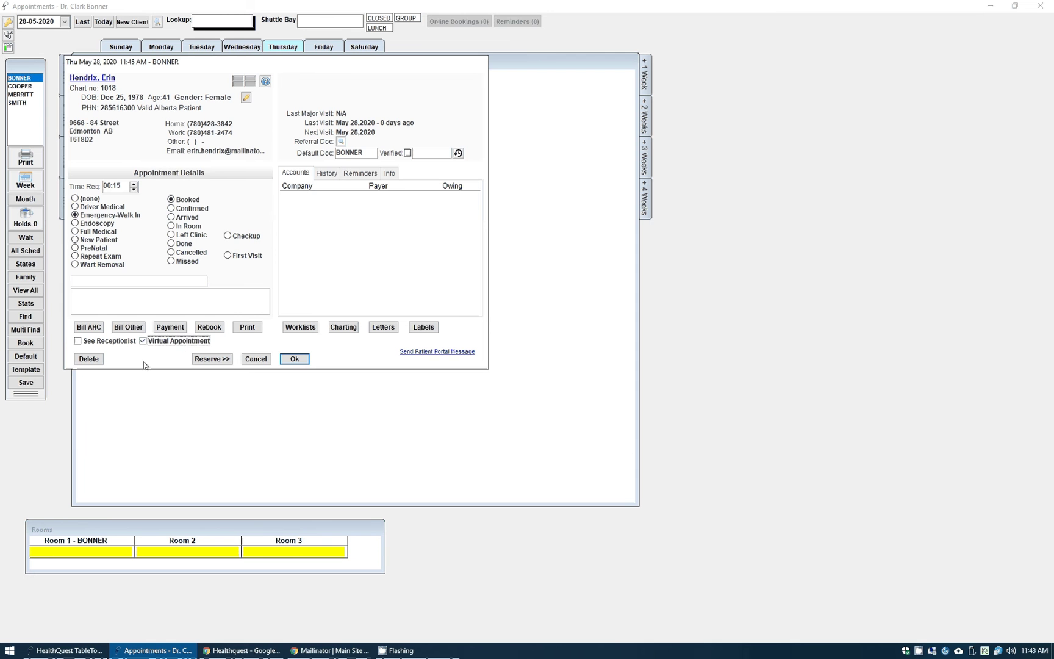
- Save the 11:45 booking and send the patient the virtual appointment invite e-mail
left_click(295, 360)
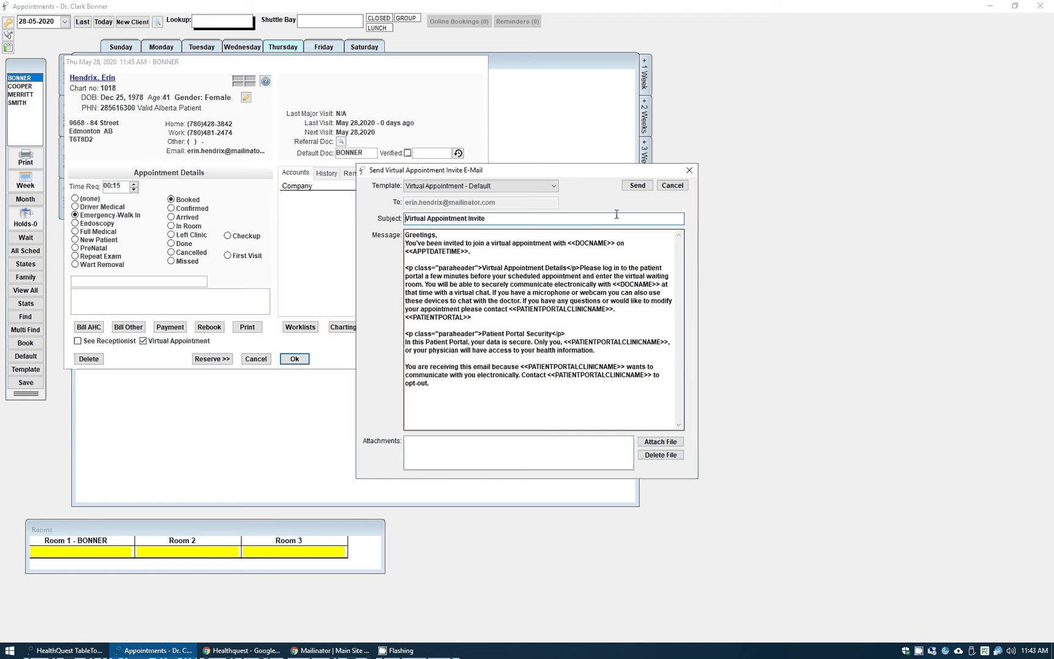
left_click(638, 186)
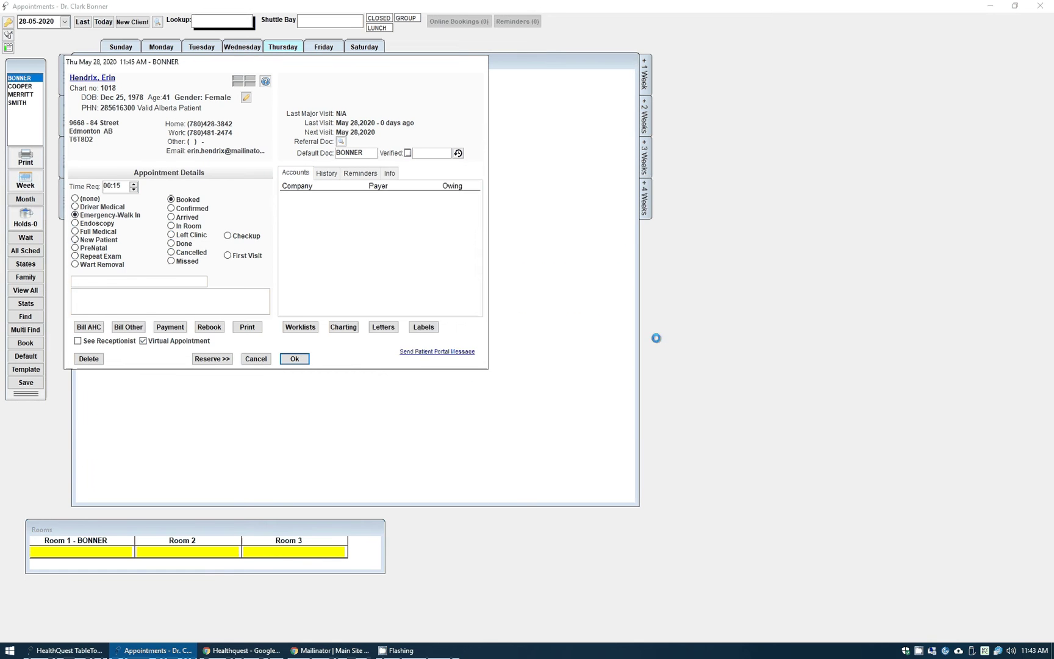
left_click(580, 363)
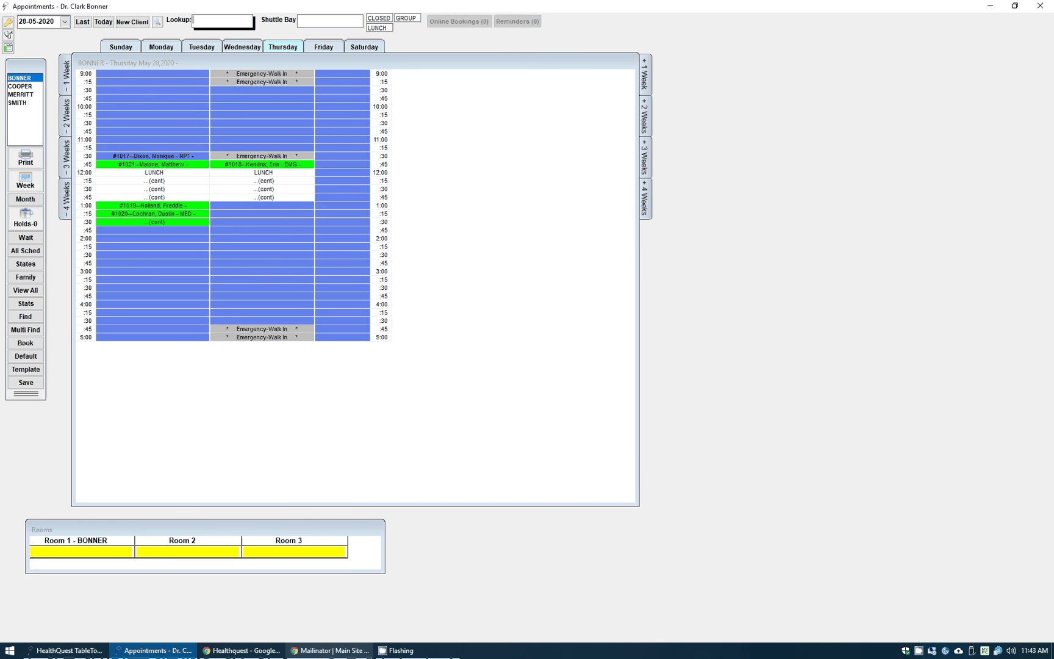
- Open the Virtual Appointment Invite in Mailinator and follow its Patient Portal Login link
left_click(324, 651)
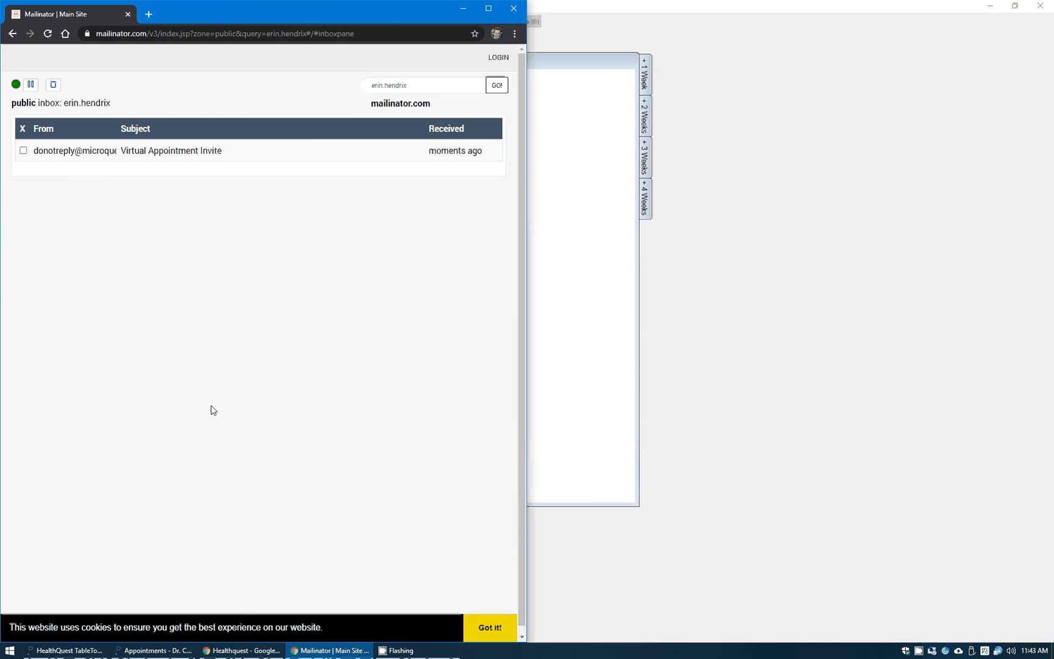
left_click(190, 161)
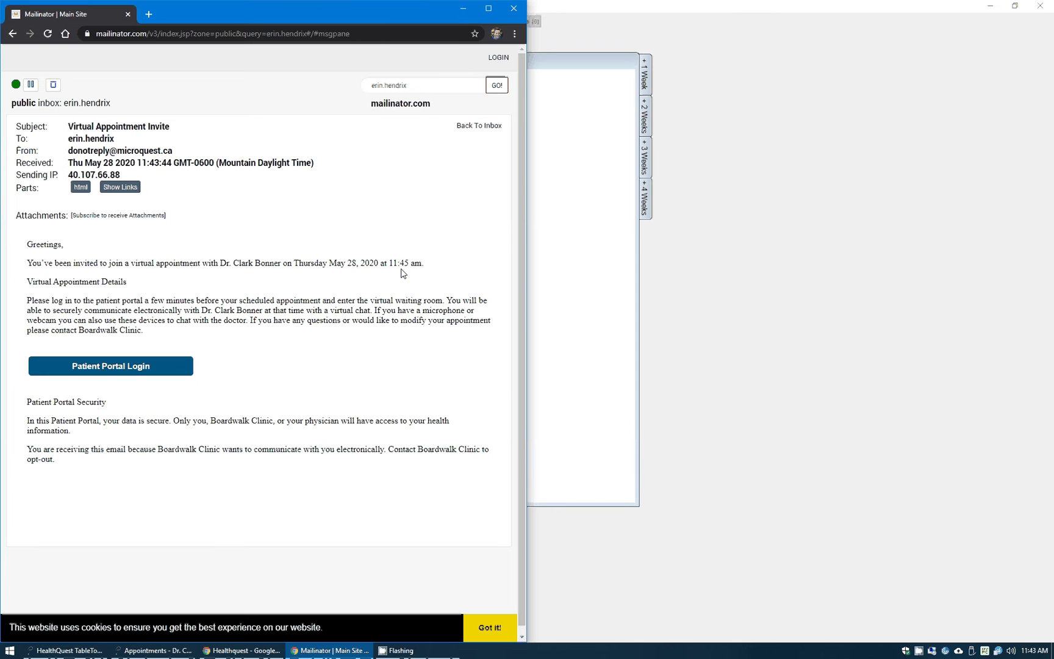
left_click(99, 368)
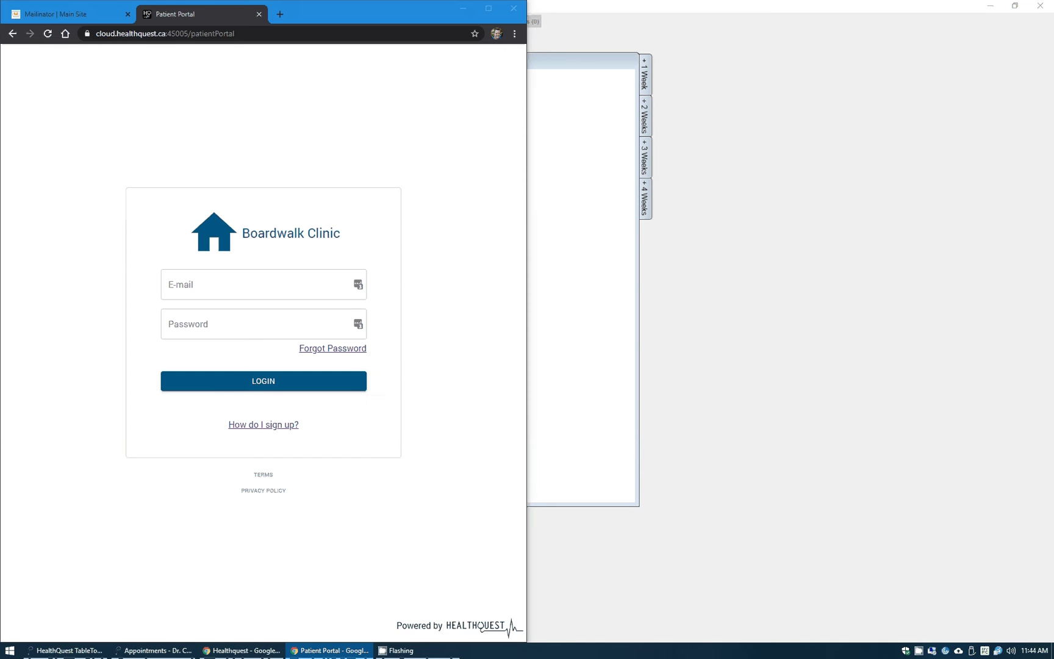
- Sign in to the patient portal with the patient's e-mail address and password
left_click(194, 288)
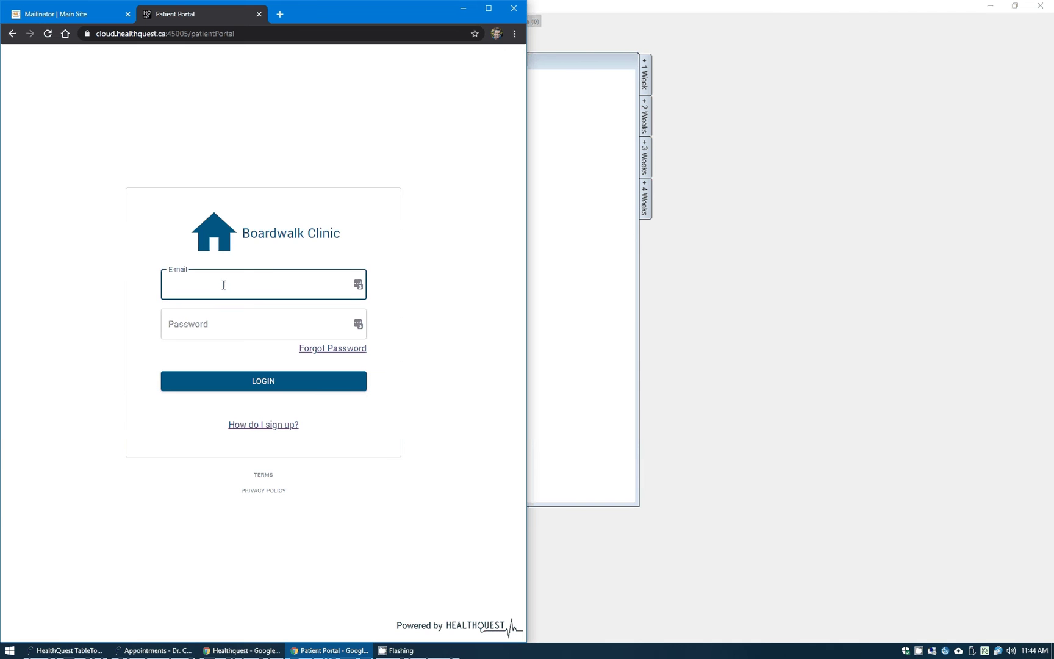
key("Tab")
type("**************")
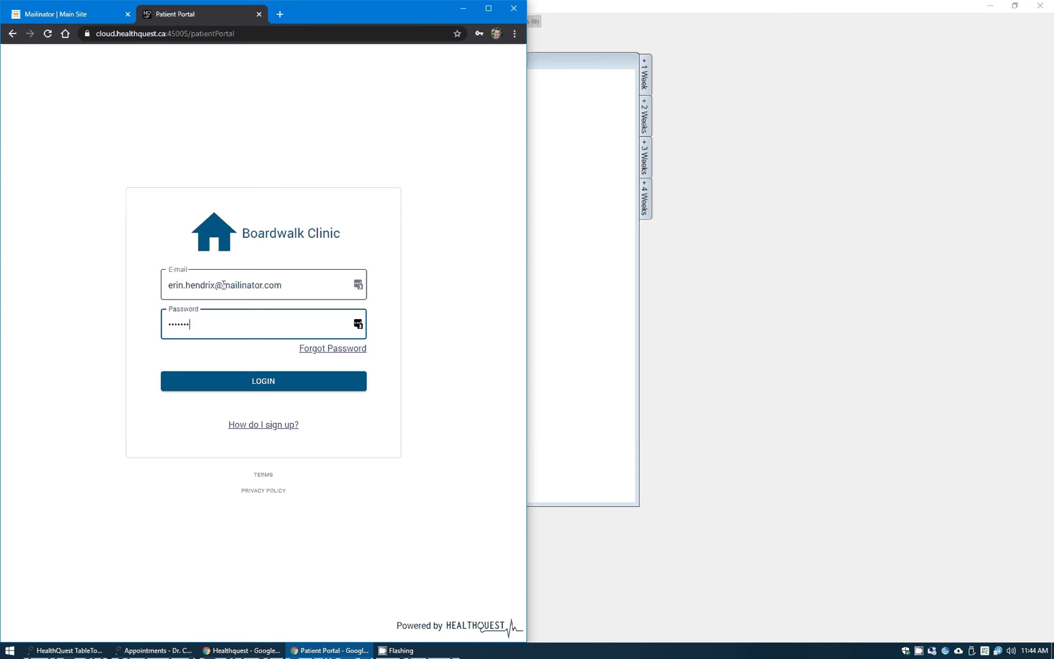
key("Return")
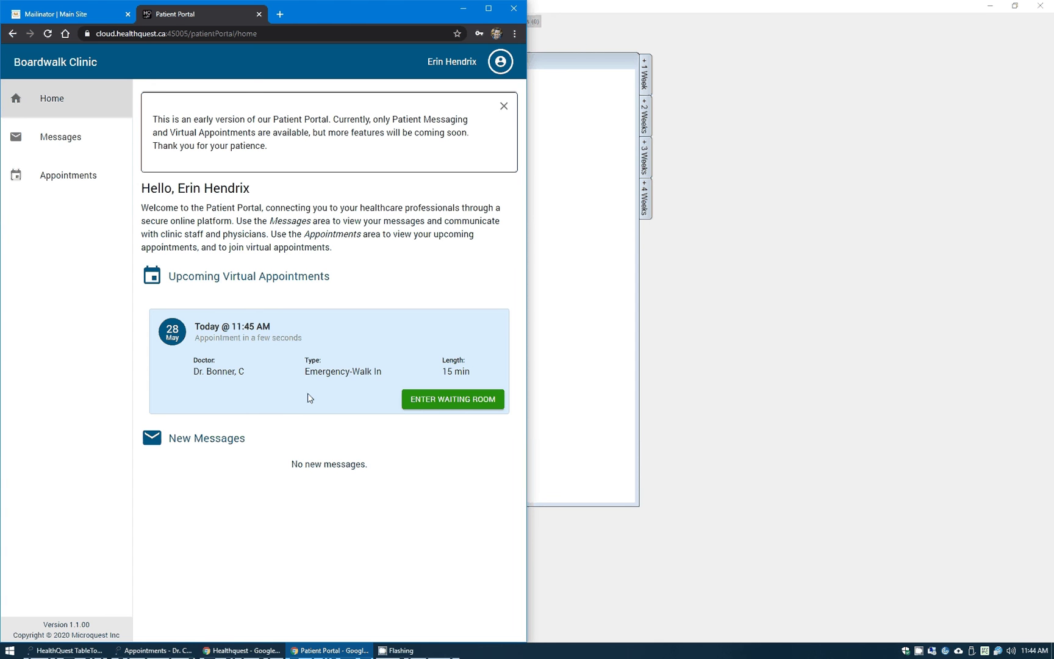
- Enter the 11:45 appointment's waiting room, accepting the video conferencing consent form
left_click(488, 407)
left_click(438, 407)
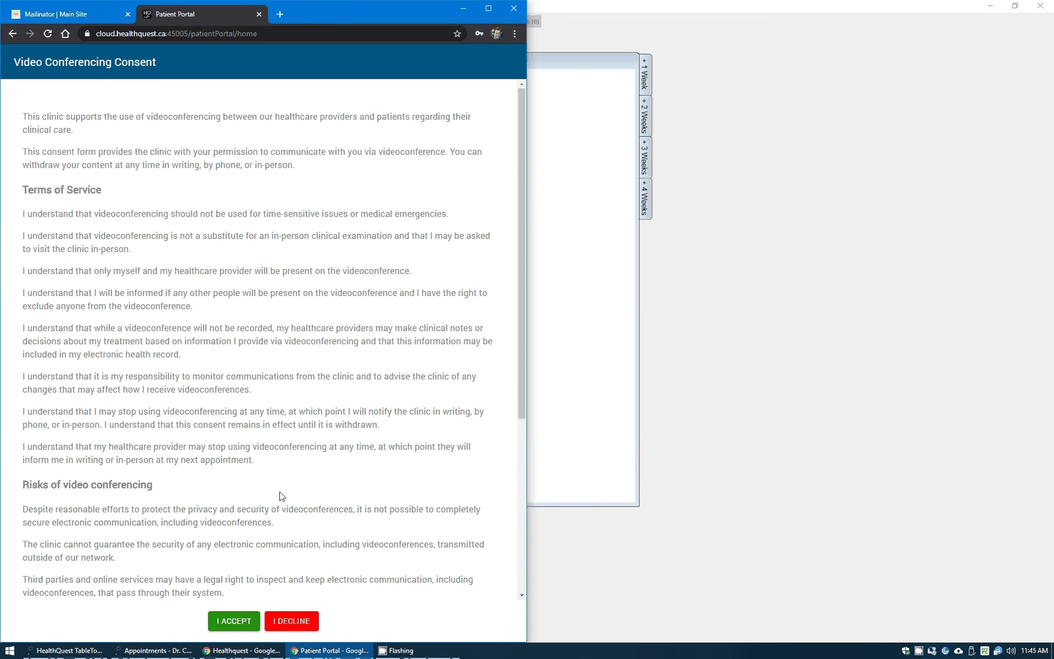
scroll(281, 495, "down", 3)
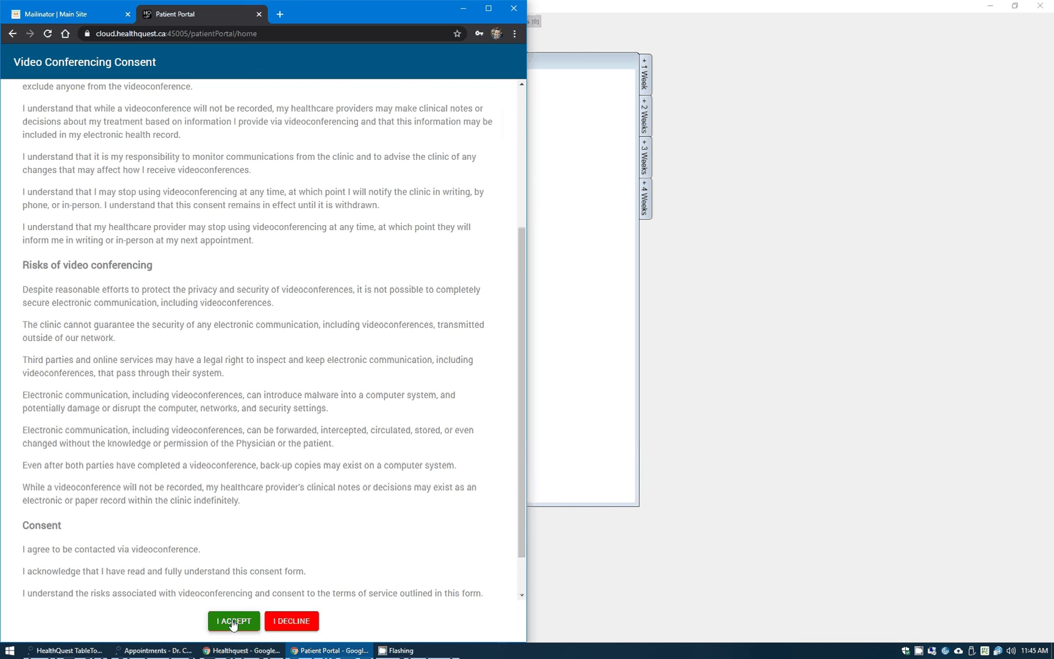
left_click(232, 624)
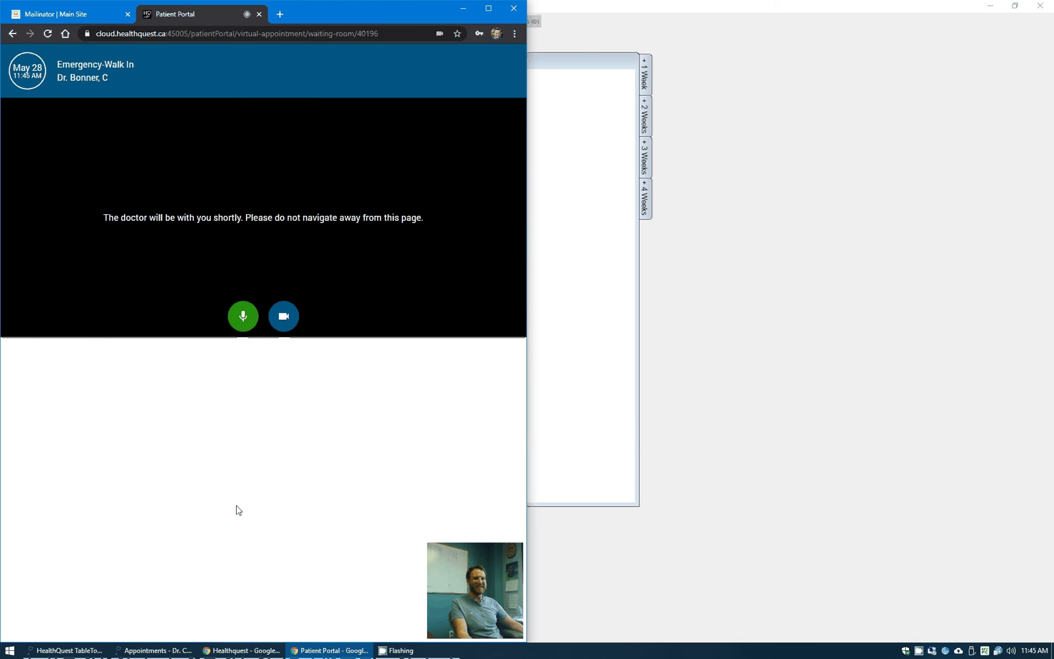
- Mute the patient's microphone in the waiting room, then return to Healthquest TableTop
left_click(243, 328)
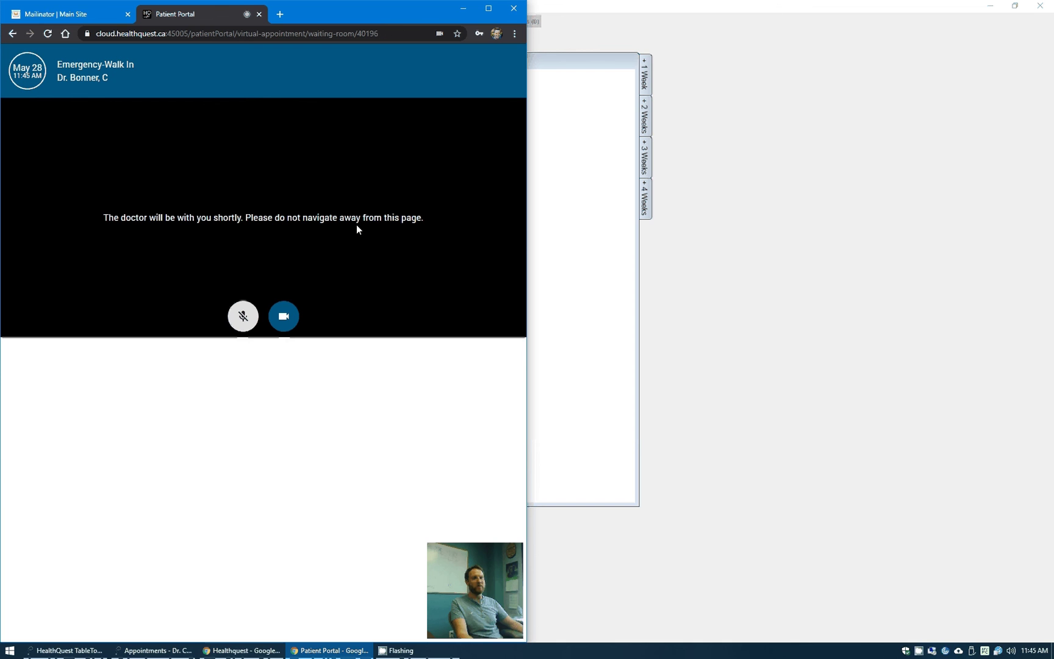
left_click(80, 651)
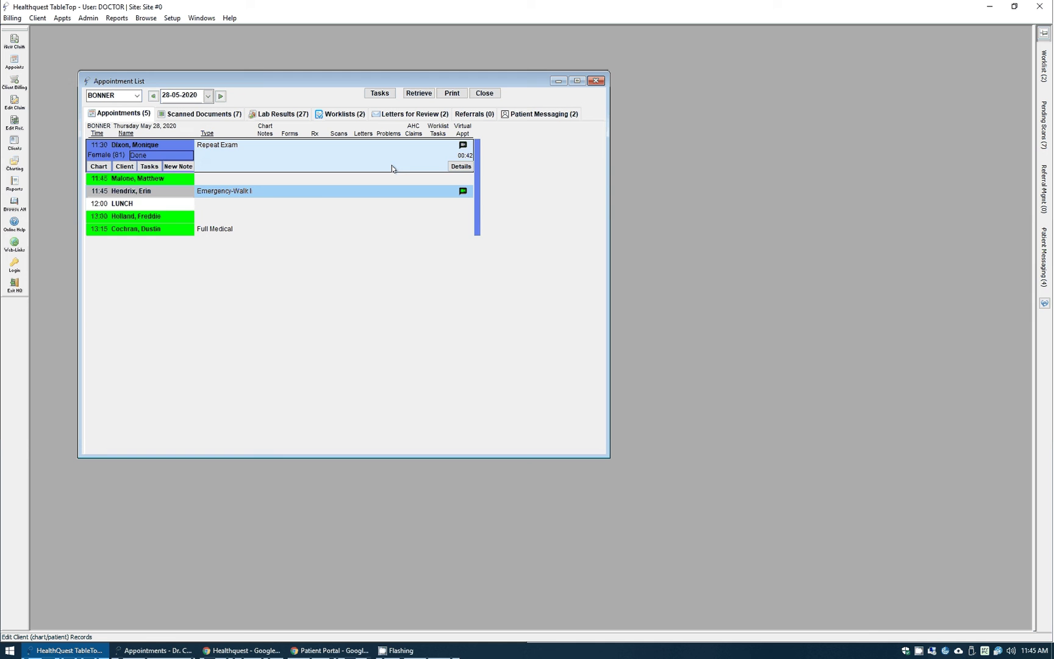
- Expand the 11:45 Emergency-Walk In virtual appointment row in the 28-05-2020 list
left_click(394, 193)
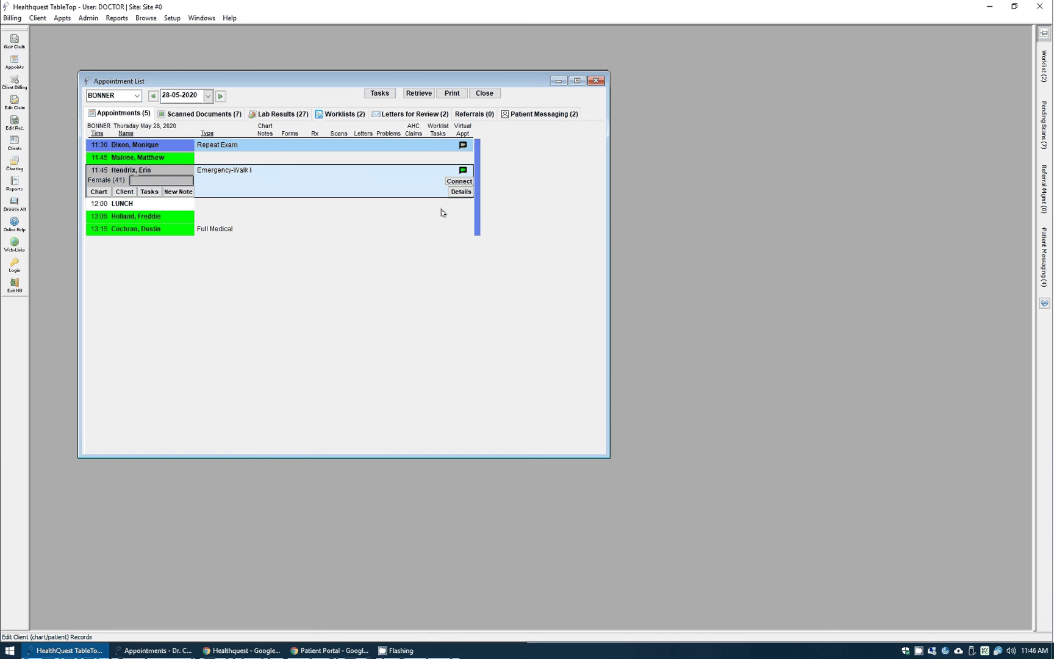
- Log in to Healthquest web as 'doctor' and bring the patient's waiting room alongside
left_click(242, 652)
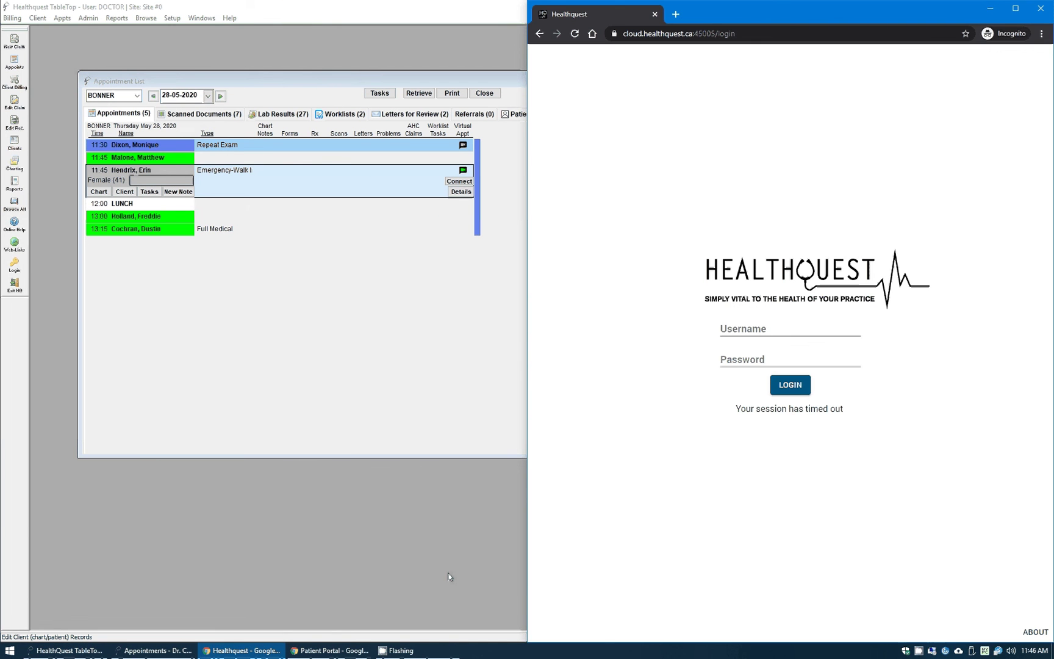
left_click(758, 328)
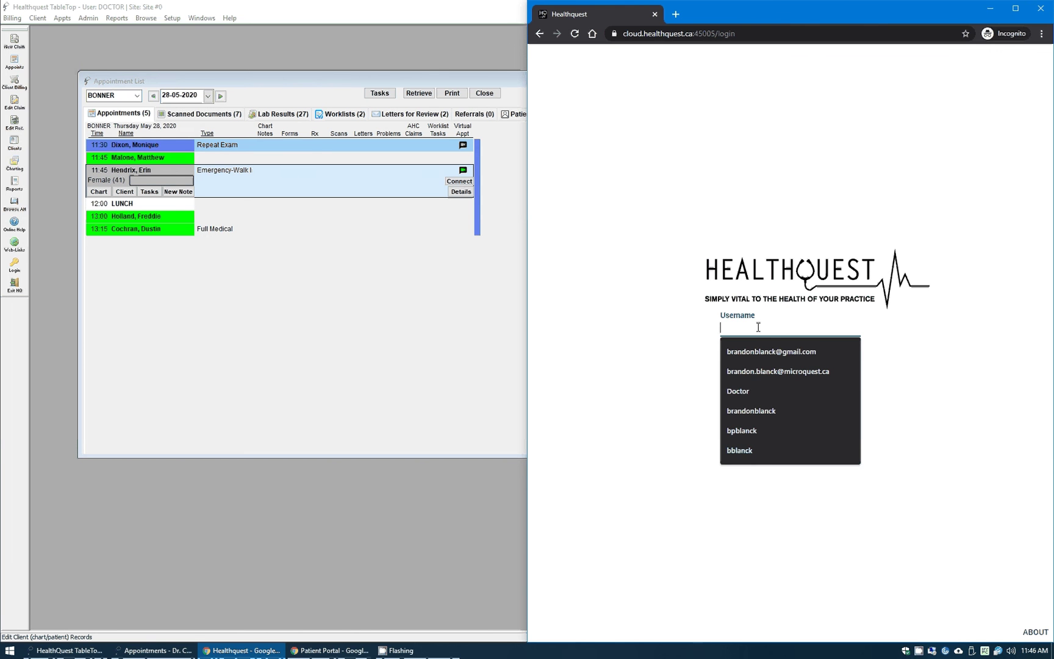
type("doctor")
key("Tab")
type("*********")
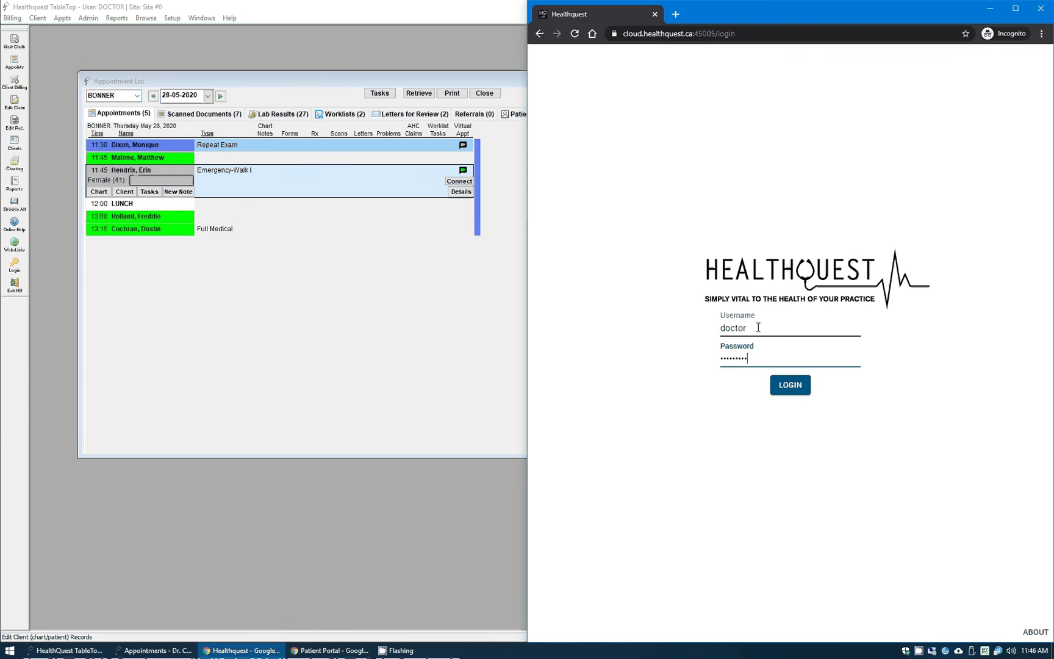
key("Return")
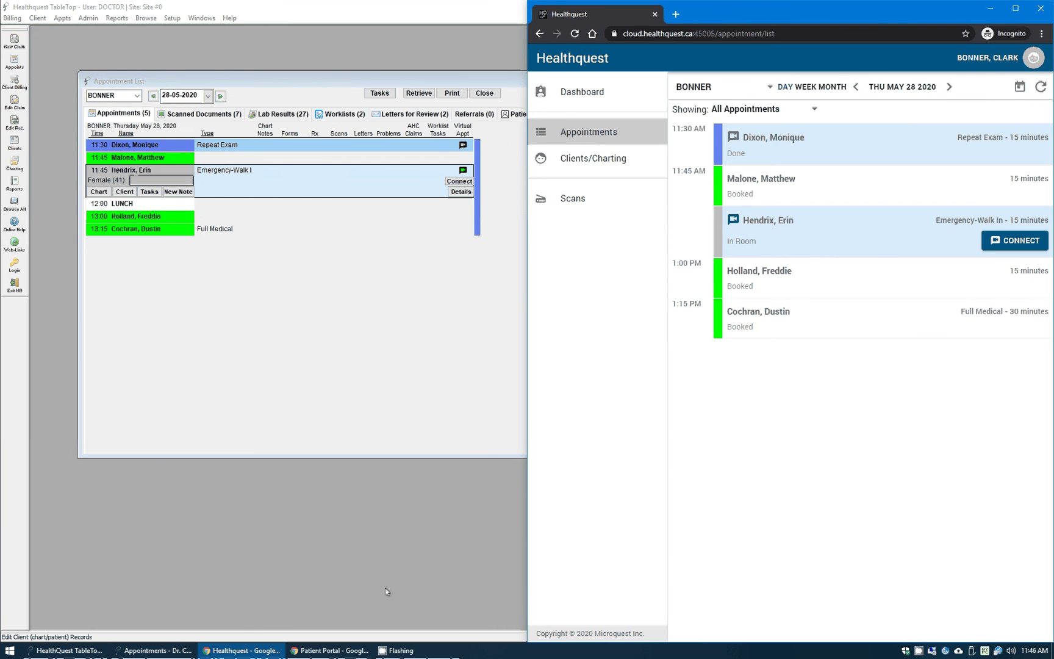
left_click(329, 650)
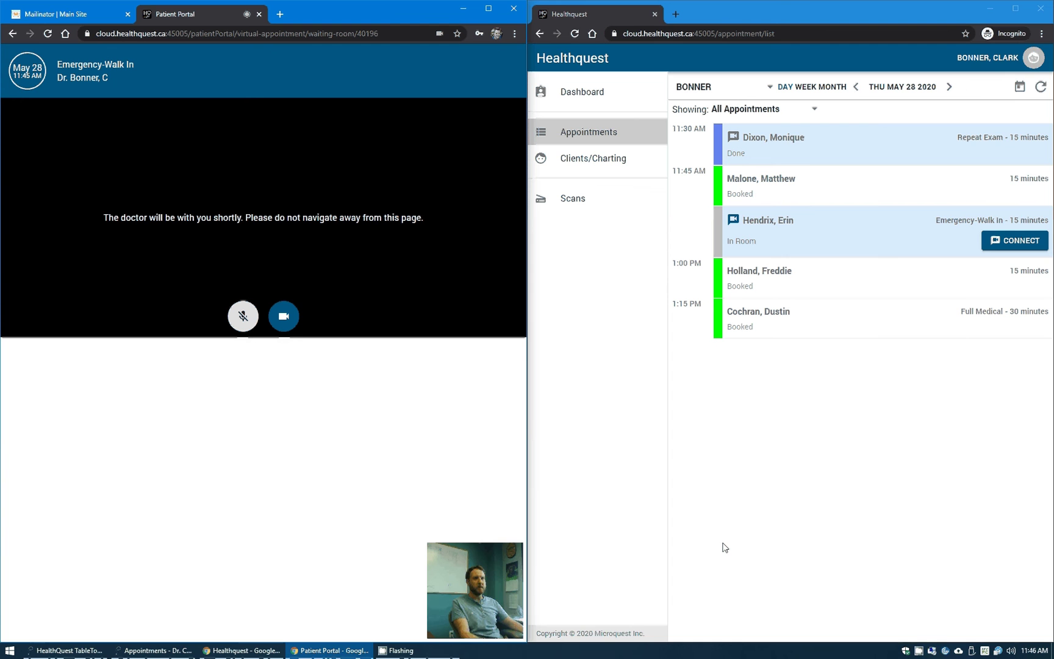
- Connect to the walk-in patient's video visit, mute the doctor's mic, and open their TableTop chart
left_click(1012, 248)
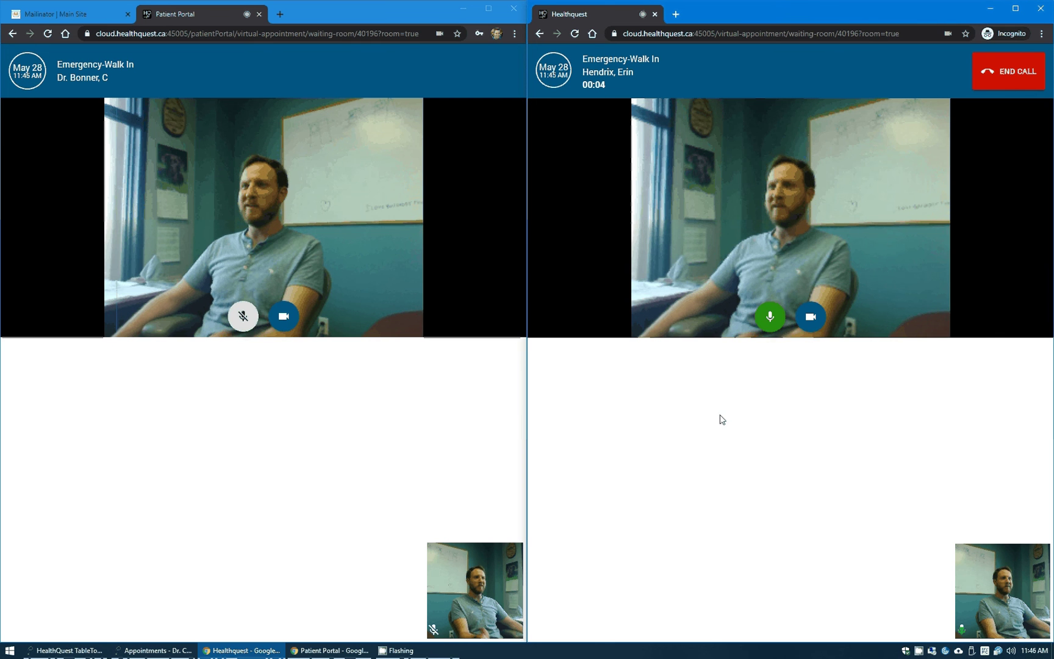
left_click(771, 317)
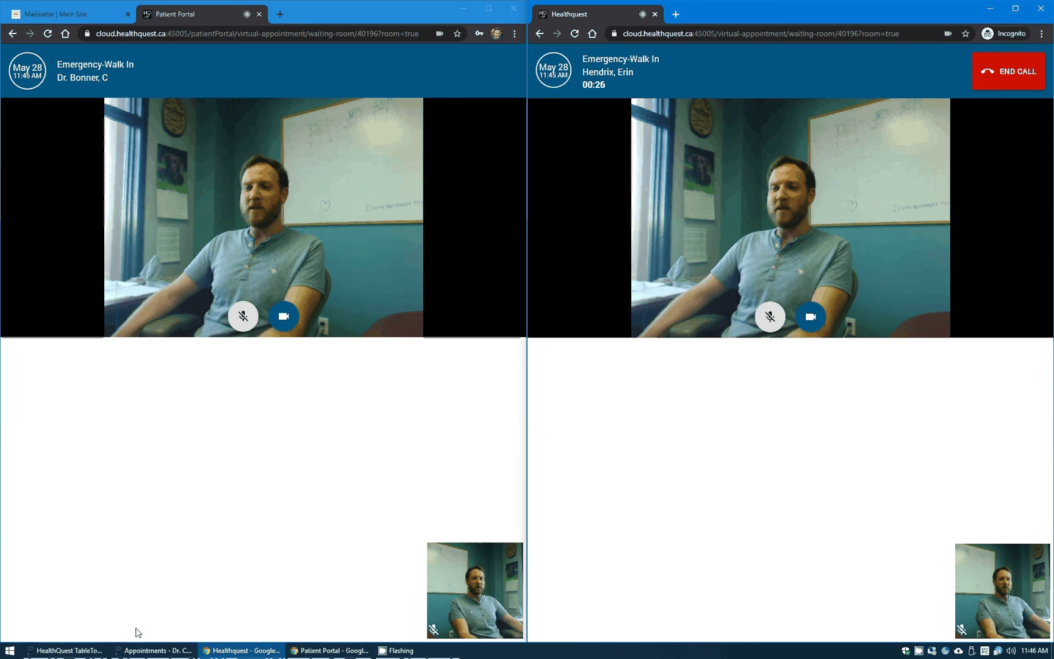
left_click(86, 650)
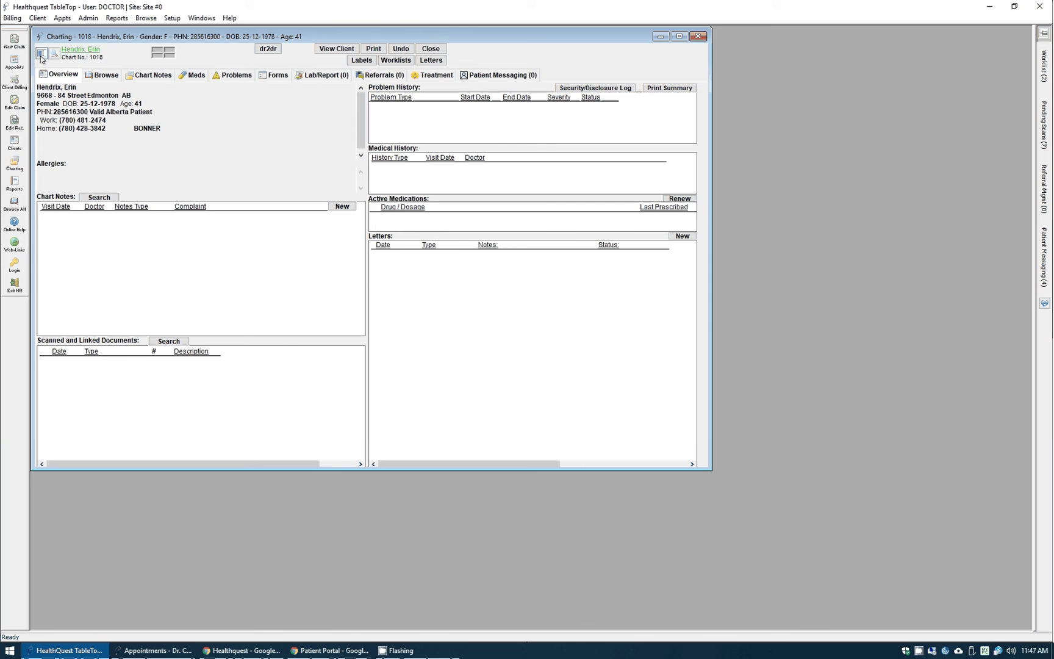
- Look up another patient's chart briefly by its chart number
left_click(68, 56)
type("1017")
key("Return")
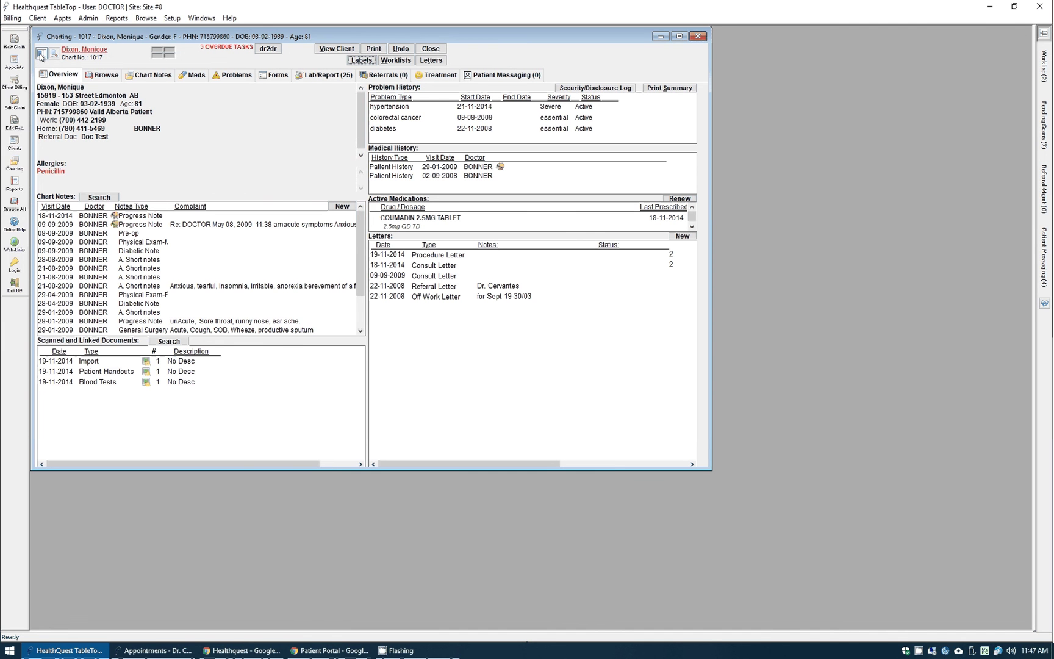
- Reload the walk-in patient's chart and view its empty Patient Messaging section
left_click(41, 54)
type("1018")
key("Return")
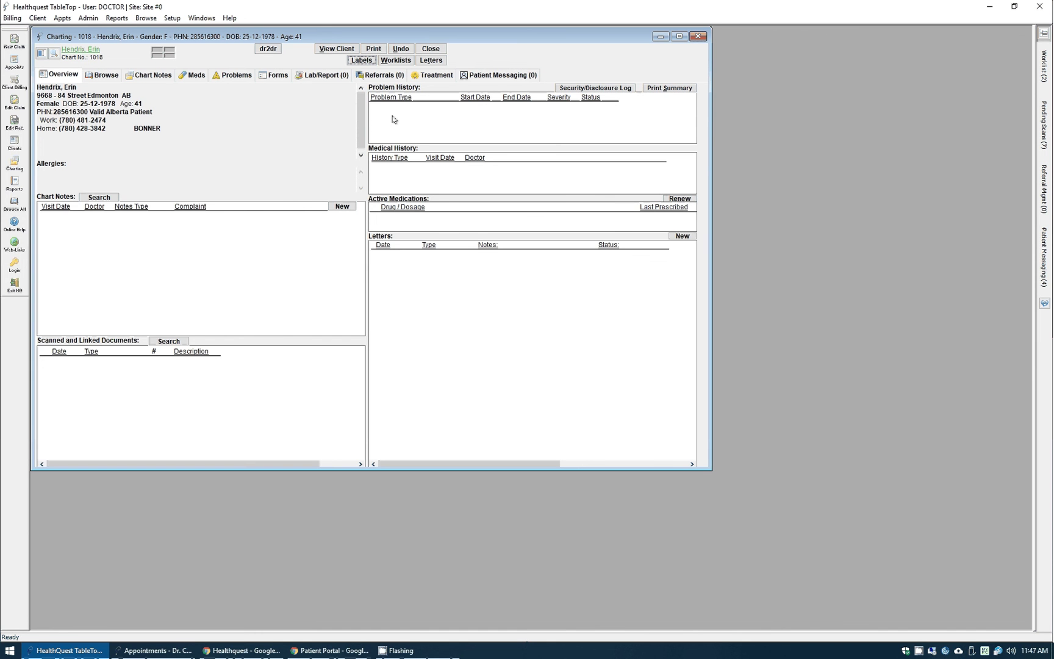
left_click(488, 75)
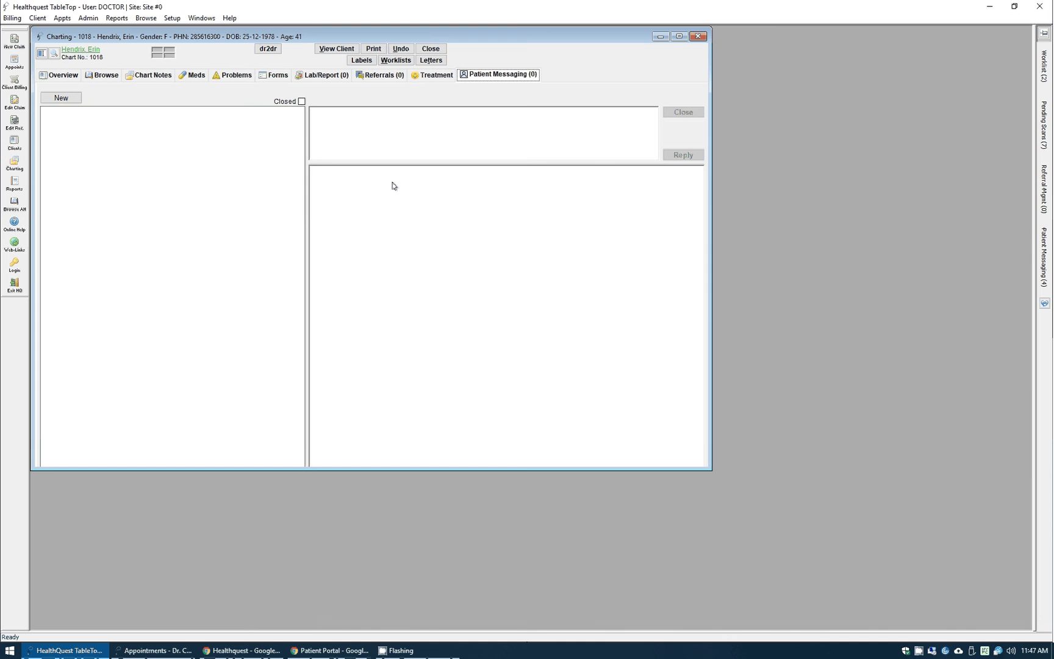
- End the video call, confirm ending the appointment, and close it in the patient portal
left_click(330, 651)
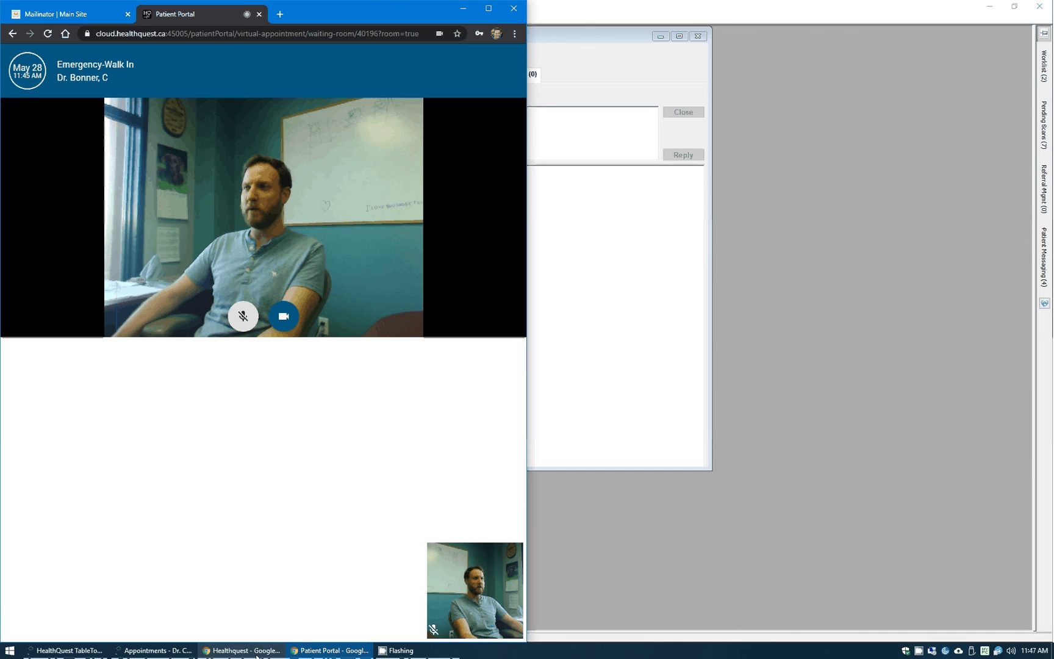
left_click(257, 653)
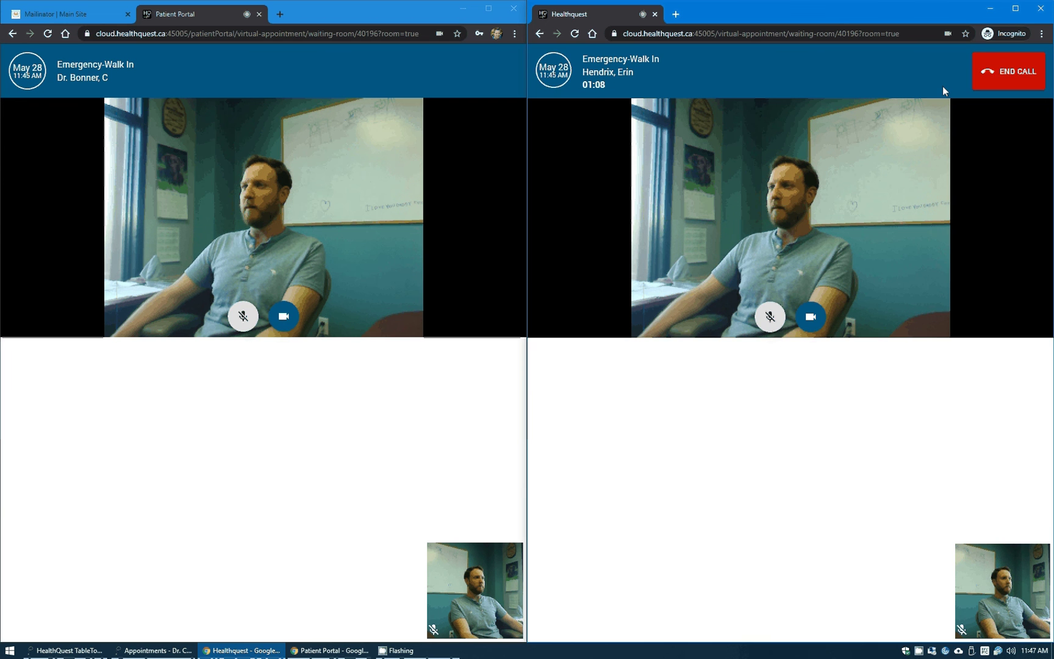
left_click(1008, 71)
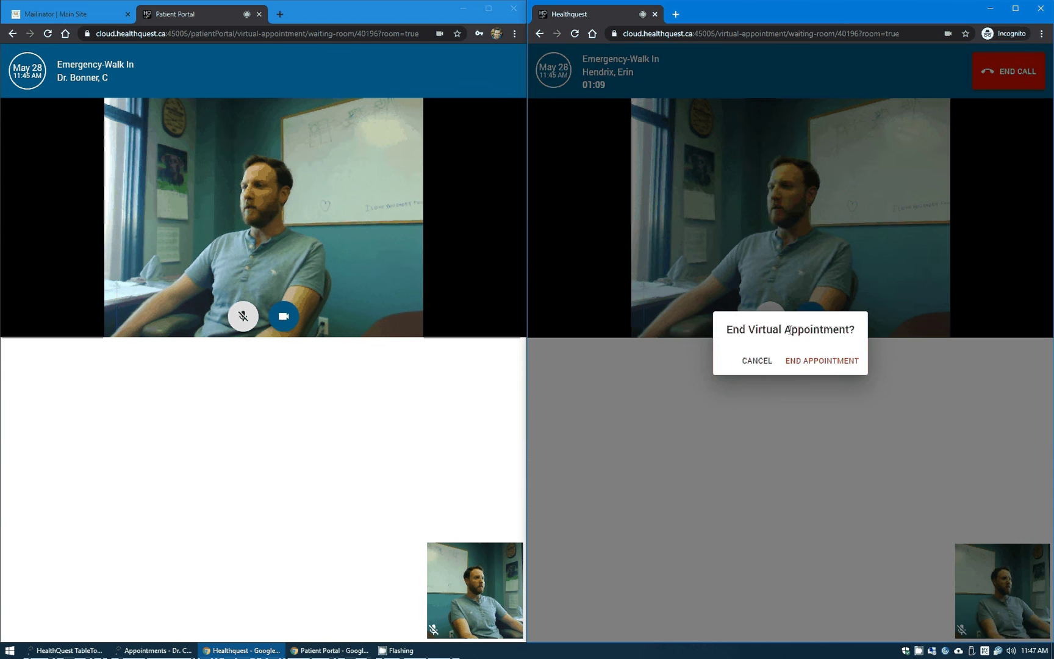
left_click(823, 360)
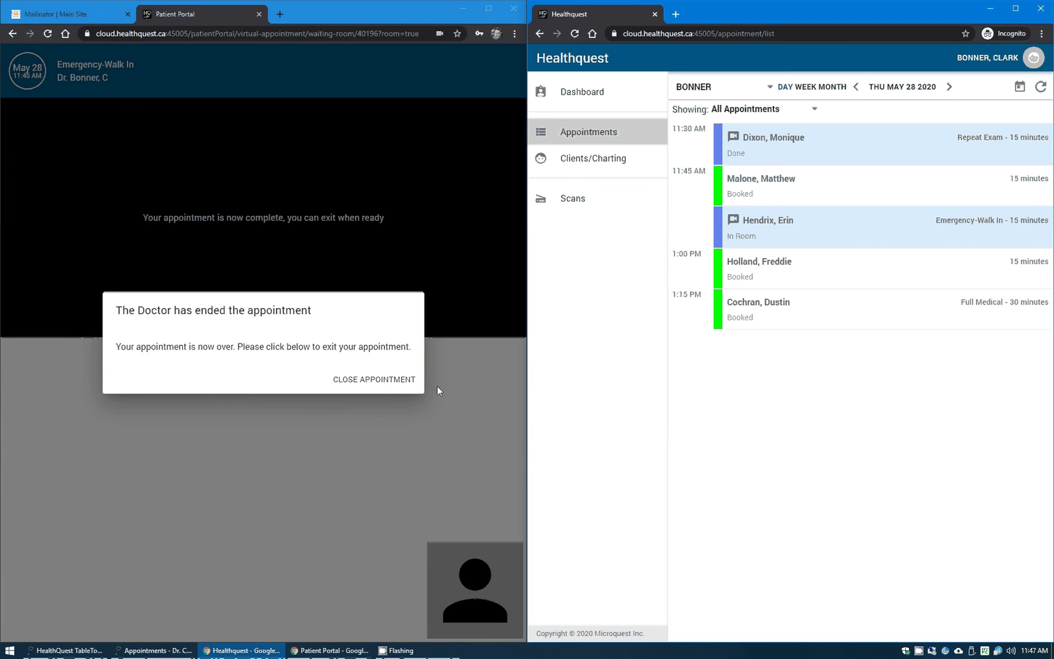
left_click(375, 381)
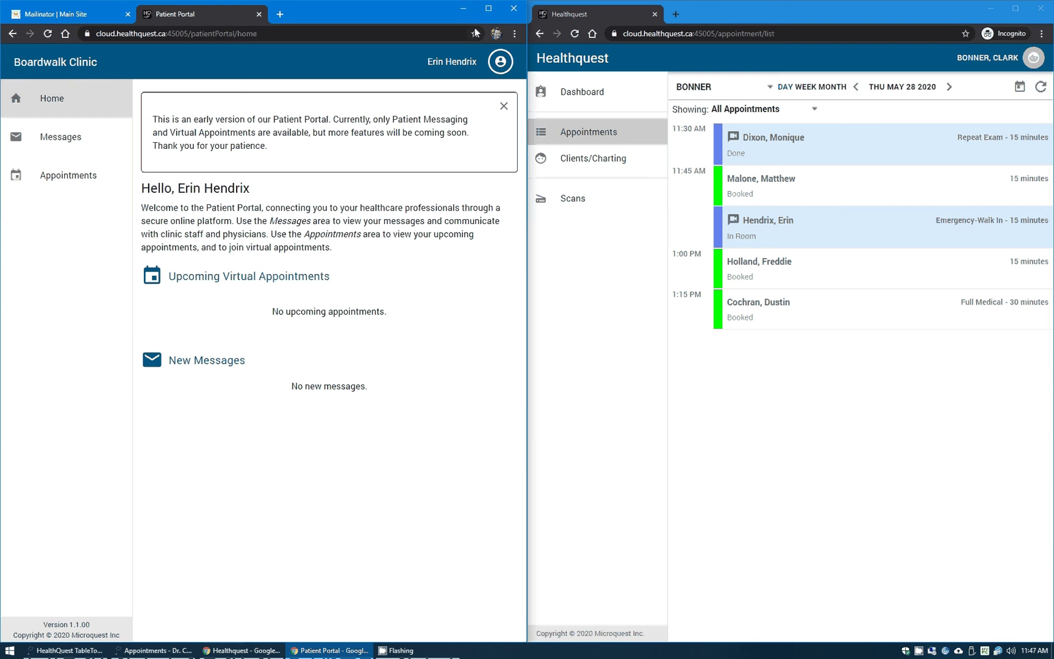
- Bring the TableTop chart's messaging section back into view beside Healthquest web's appointment list
left_click(256, 650)
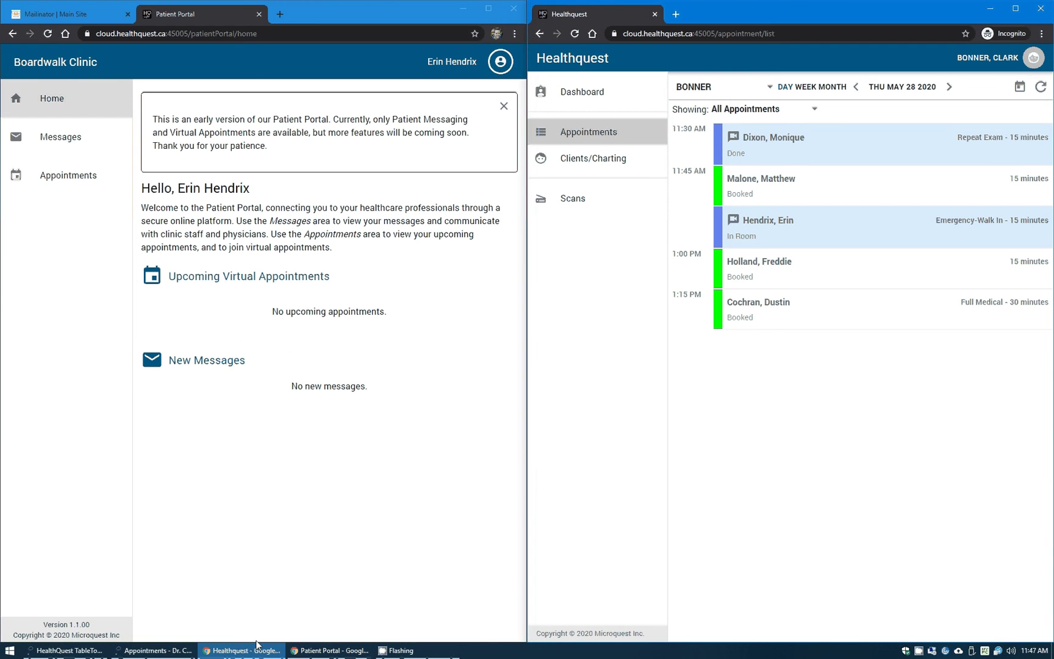
left_click(260, 651)
left_click(260, 651)
- Minimize the browser and show the 28-05-2020 appointment list with the 11:45 walk-in visit marked Done
left_click(991, 9)
left_click(444, 48)
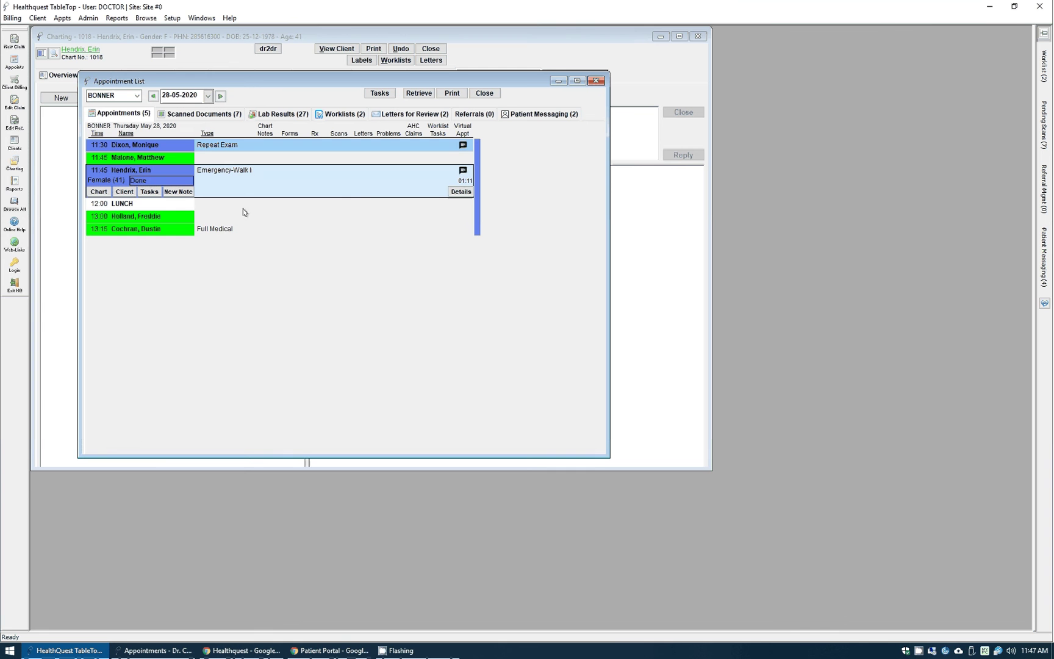